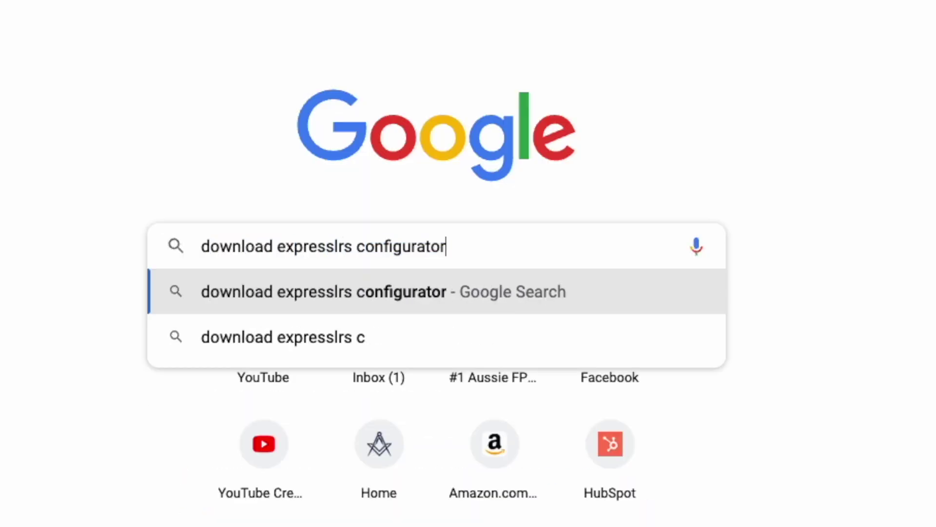
# Step: Search Google for the ExpressLRS Configurator download and open its GitHub Releases Assets list
pyautogui.press('Return')
pyautogui.click(263, 192)
pyautogui.scroll(-5, 292, 175)
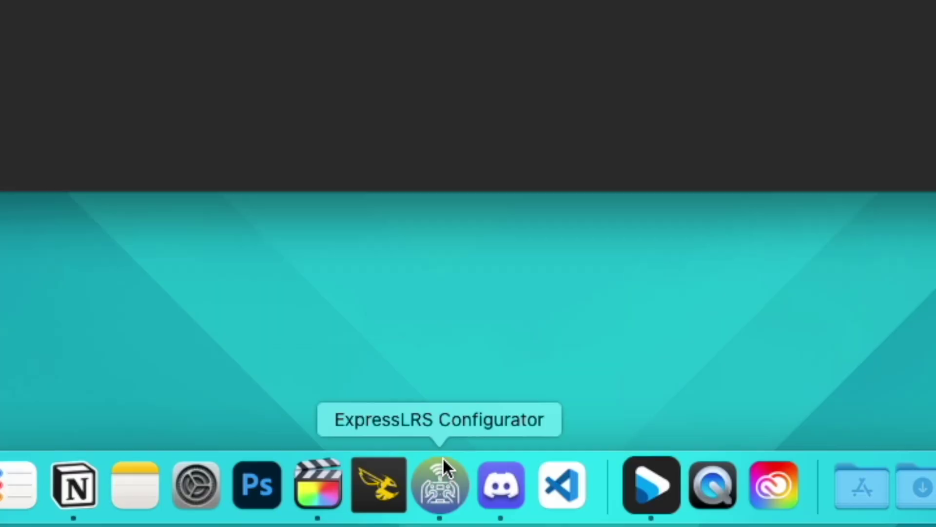
# Step: Launch the Configurator and select the RadioMaster 2.4 GHz TX16S 2400 TX target
pyautogui.click(442, 461)
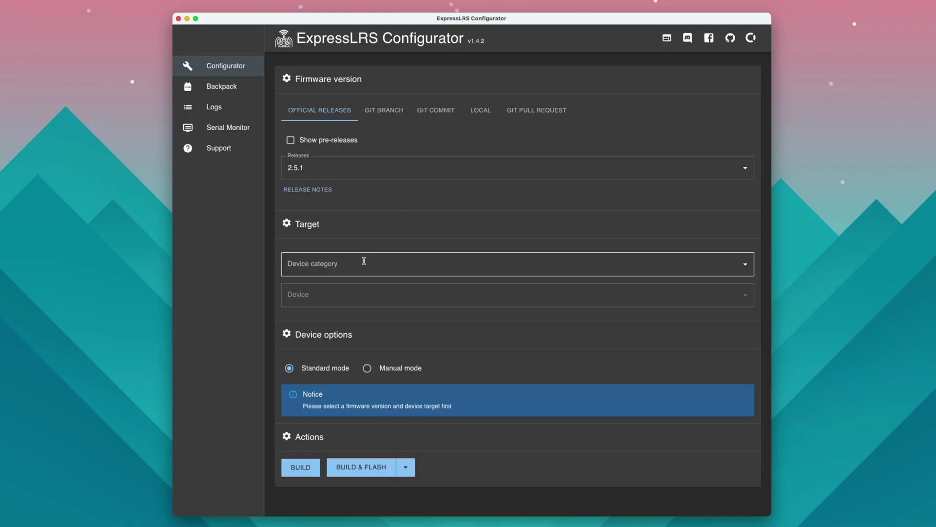
pyautogui.click(363, 261)
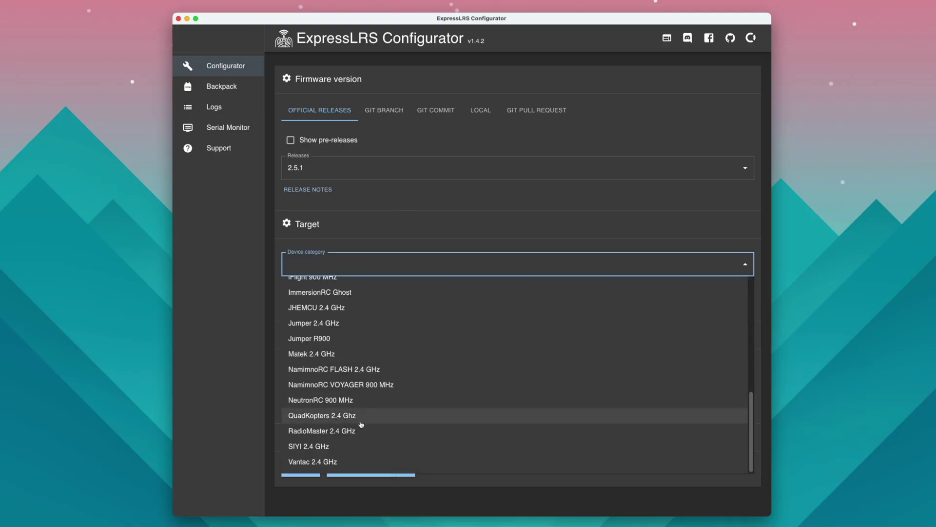
pyautogui.click(358, 432)
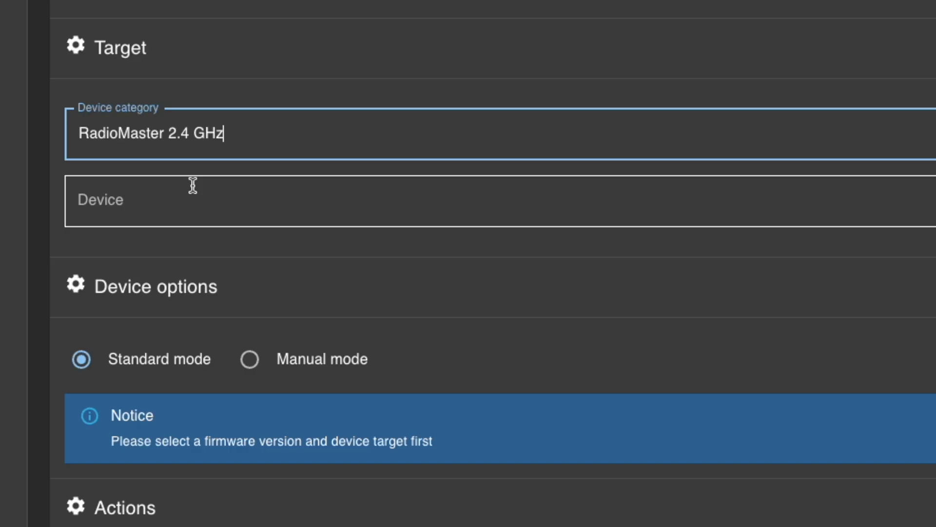
pyautogui.click(344, 292)
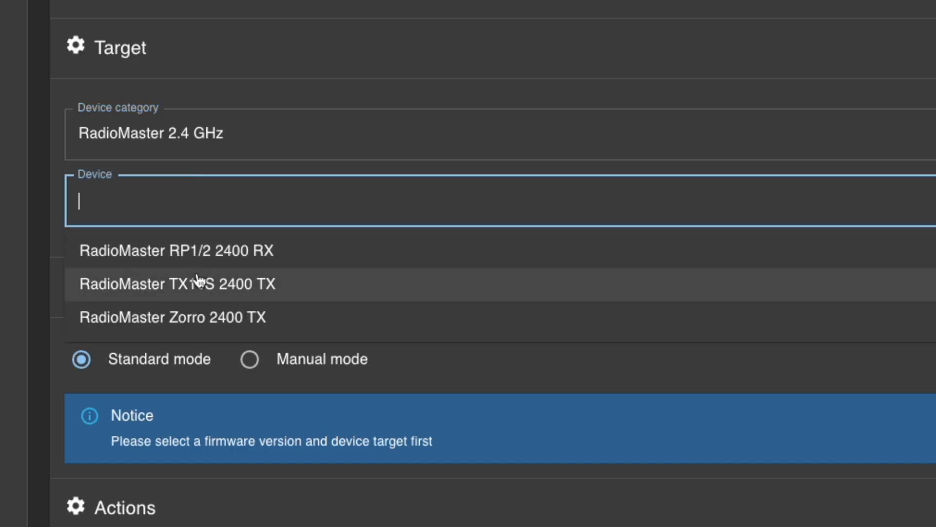
pyautogui.click(198, 282)
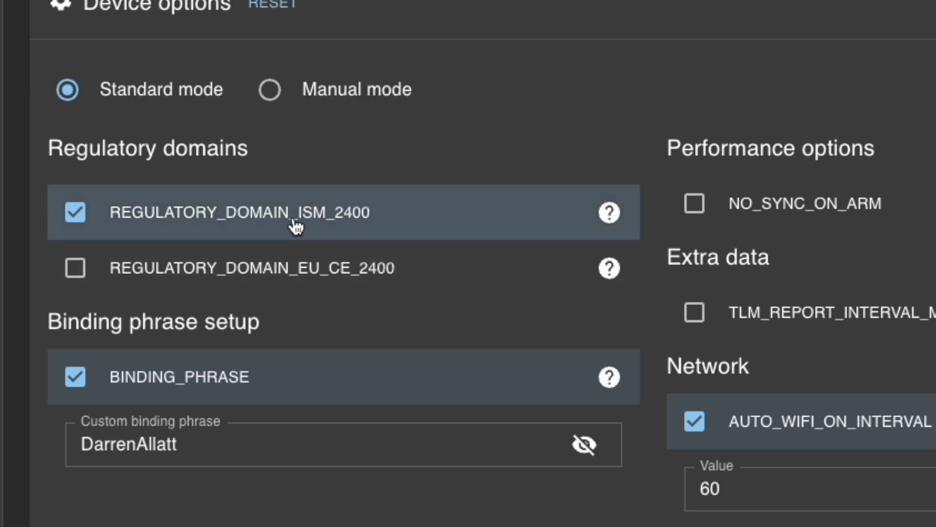
# Step: Keep the REGULATORY_DOMAIN_ISM_2400 option enabled and enter a custom binding phrase
pyautogui.click(75, 219)
pyautogui.click(76, 220)
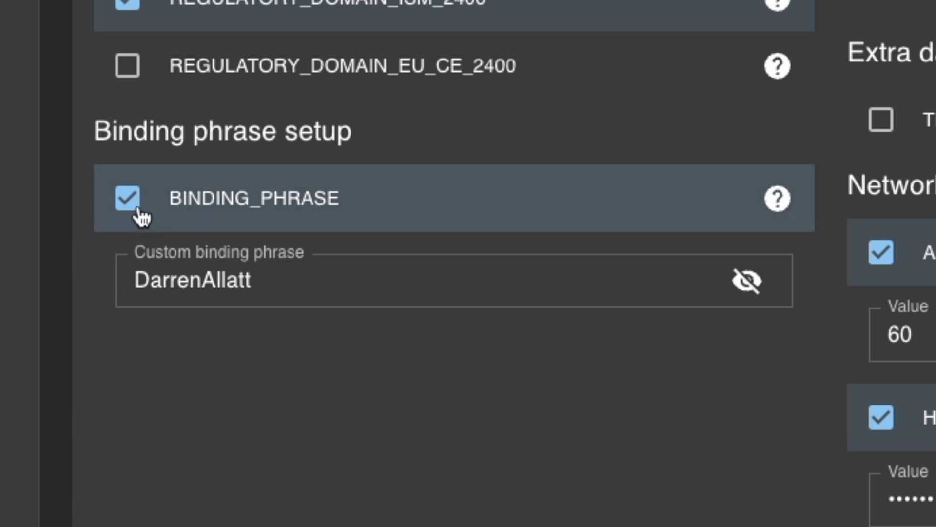
pyautogui.click(141, 215)
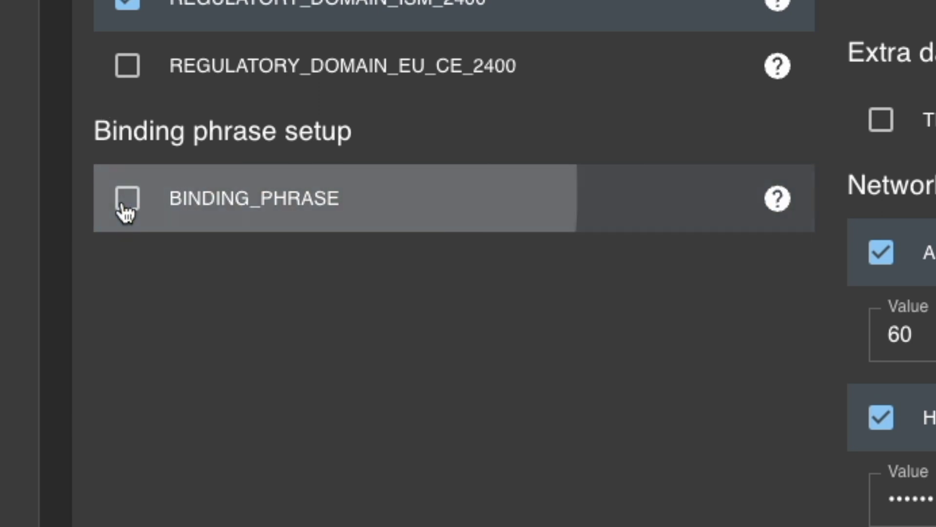
pyautogui.click(125, 210)
pyautogui.click(298, 265)
pyautogui.doubleClick(300, 267)
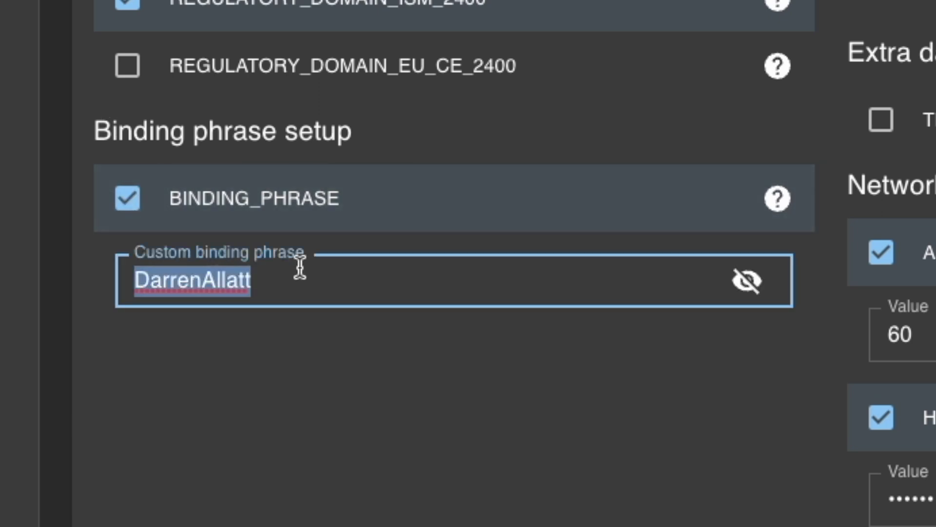
pyautogui.write('SUBSCRIBE!!!')
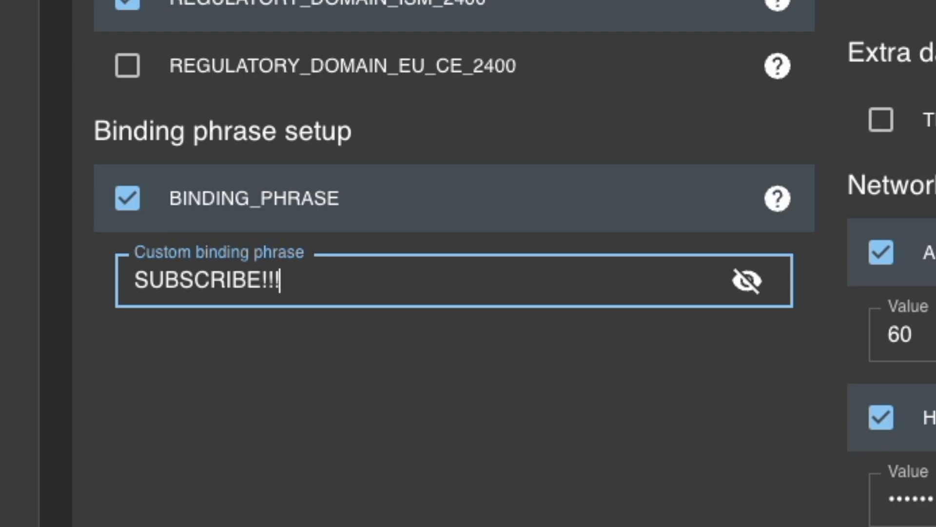
pyautogui.press('super+a')
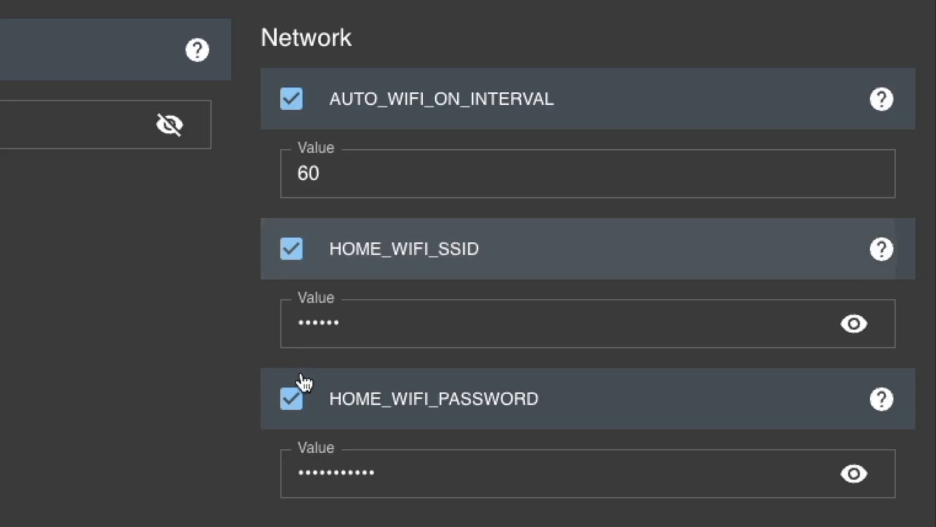
# Step: Toggle the HOME_WIFI_PASSWORD option off and back on
pyautogui.click(532, 341)
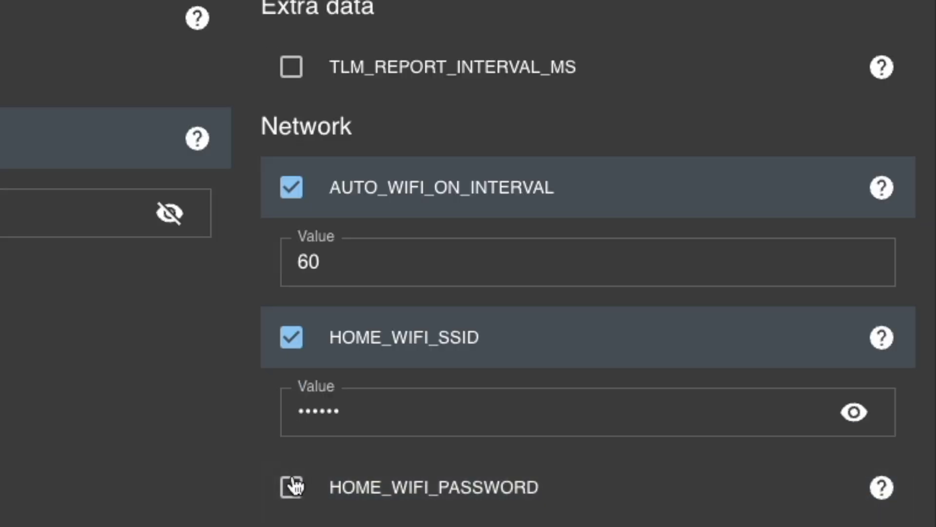
pyautogui.click(292, 487)
pyautogui.scroll(-2, 296, 482)
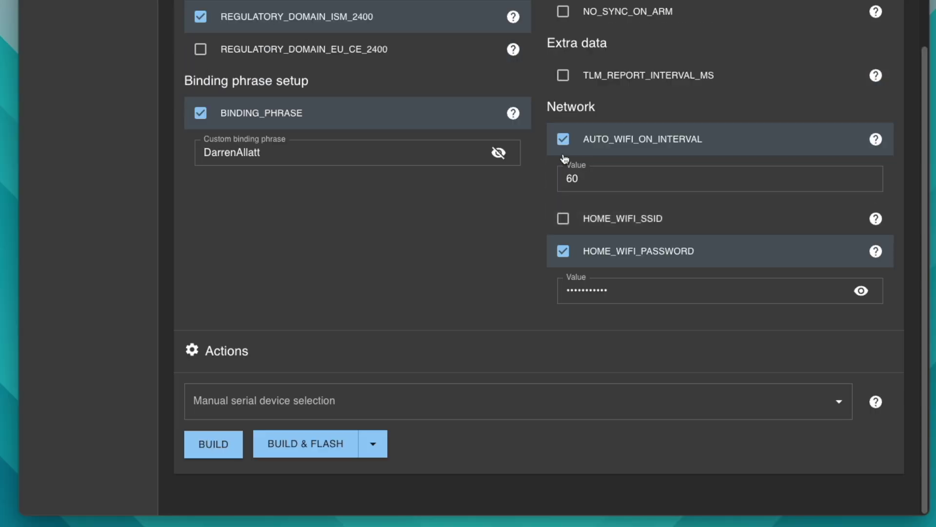
# Step: Re-enable HOME_WIFI_SSID and build the TX16S 2.5.1 firmware.bin
pyautogui.click(560, 221)
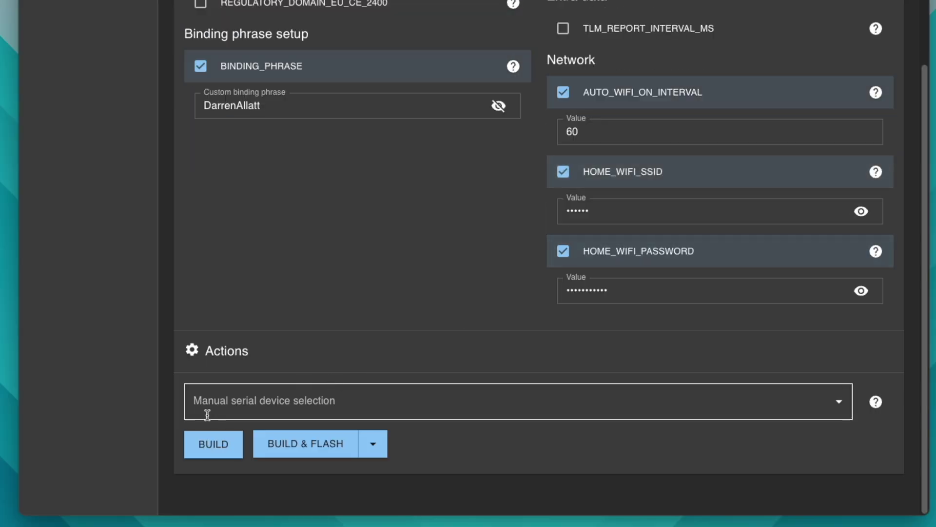
pyautogui.click(208, 451)
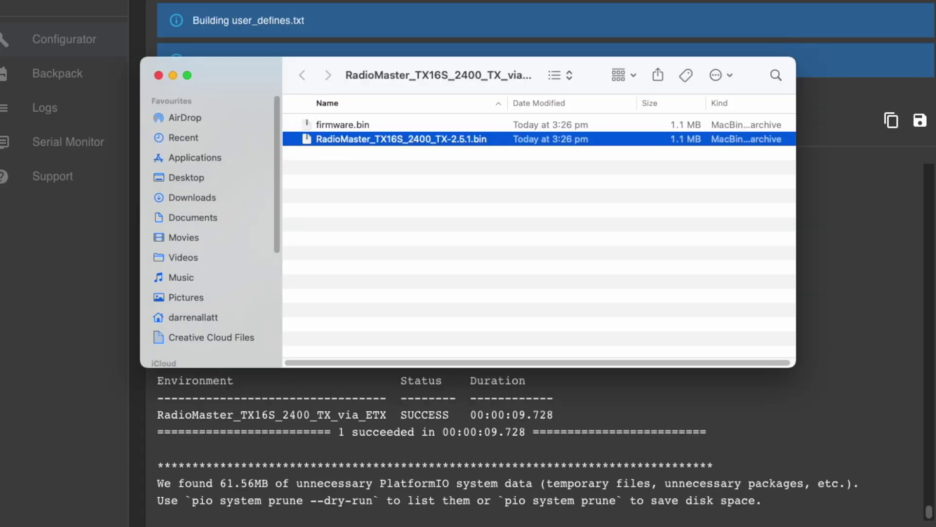
pyautogui.click(389, 194)
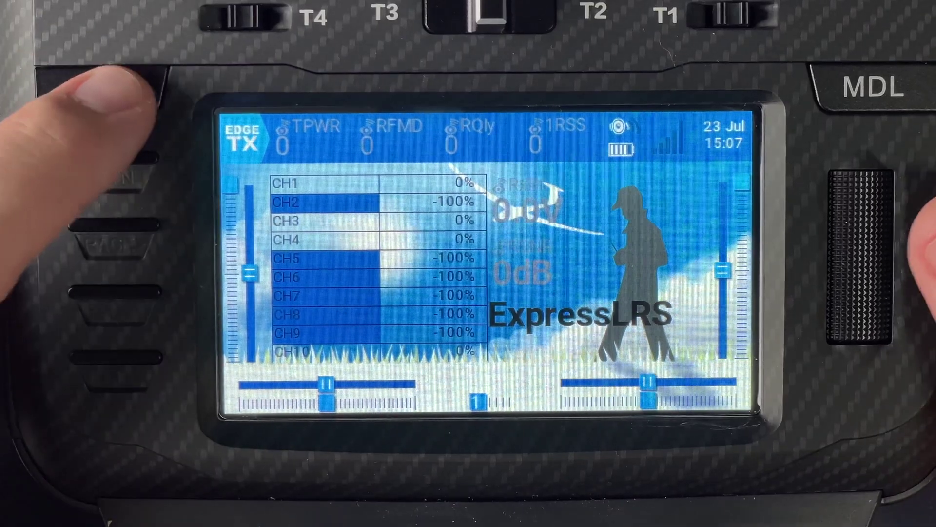
# Step: Run the ExpressLRS Lua script from the SYS tools and enable WiFi update mode
pyautogui.click(105, 90)
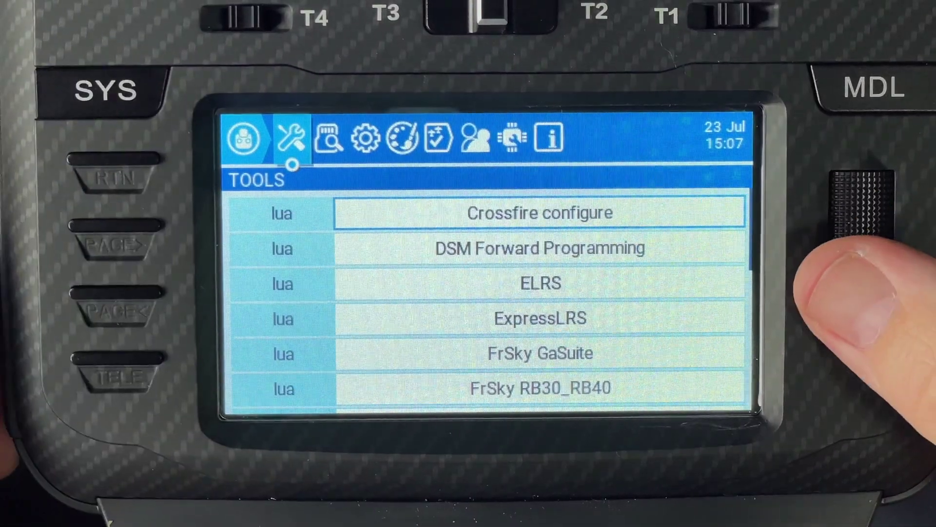
pyautogui.scroll(-3, 862, 210)
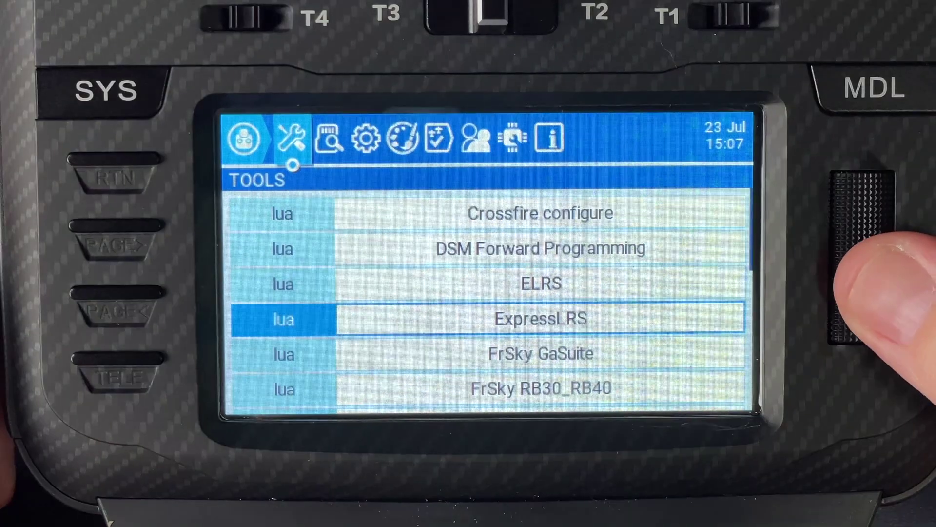
pyautogui.click(863, 254)
pyautogui.scroll(-3, 862, 253)
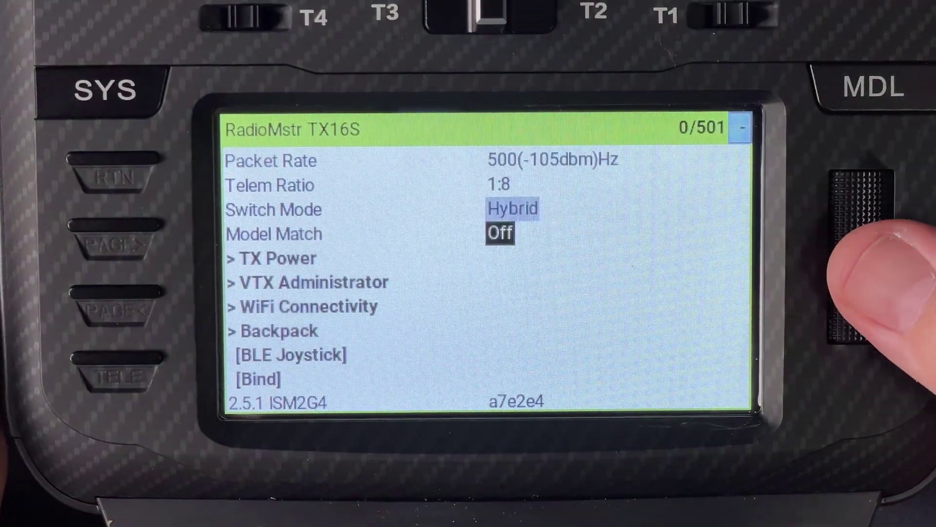
pyautogui.scroll(-3, 862, 209)
pyautogui.click(862, 253)
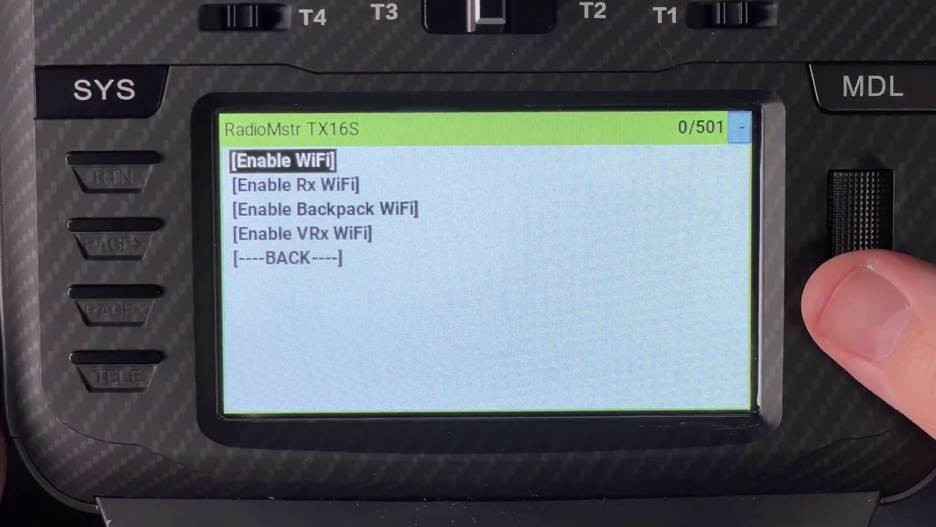
pyautogui.click(862, 253)
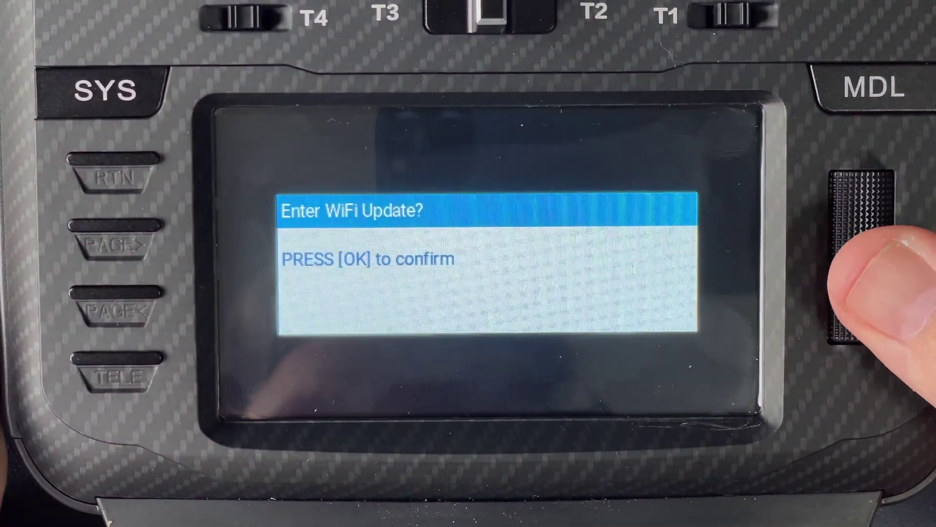
pyautogui.click(862, 254)
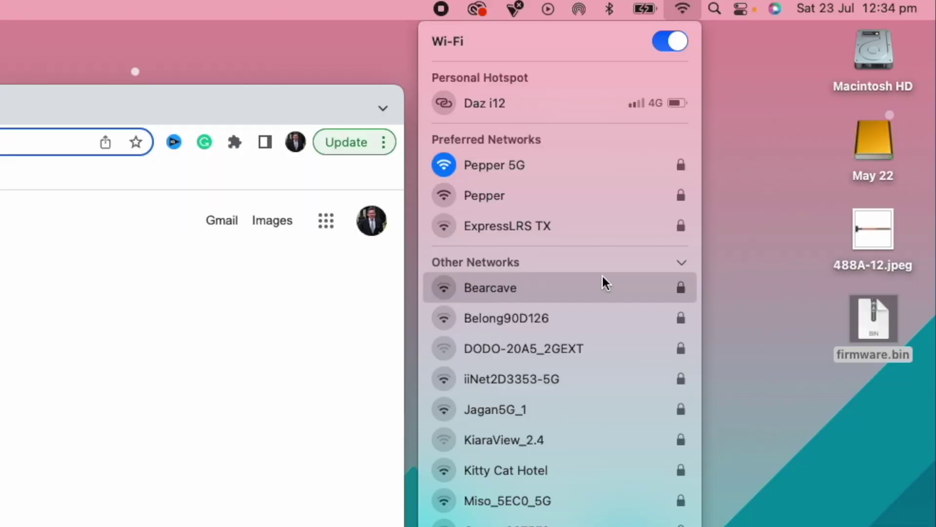
# Step: Join the ExpressLRS TX Wi-Fi network from the macOS menu bar
pyautogui.click(582, 229)
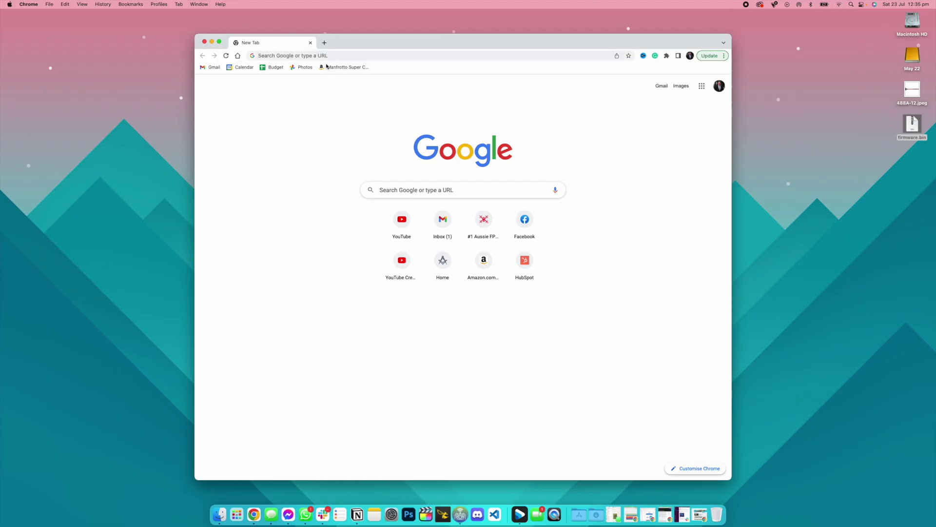
# Step: Load 10.0.0.1 and upload firmware.bin from the Desktop as a firmware update
pyautogui.click(333, 56)
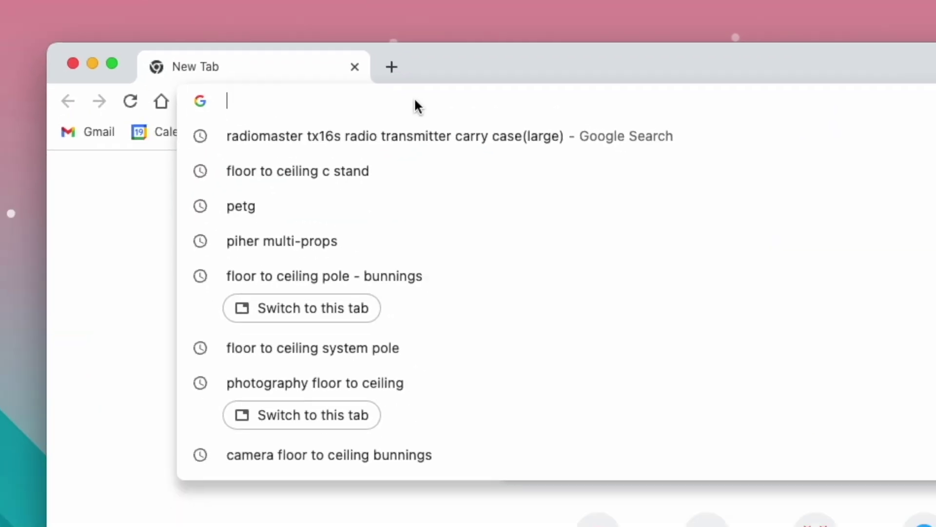
pyautogui.write('10.0.0.1')
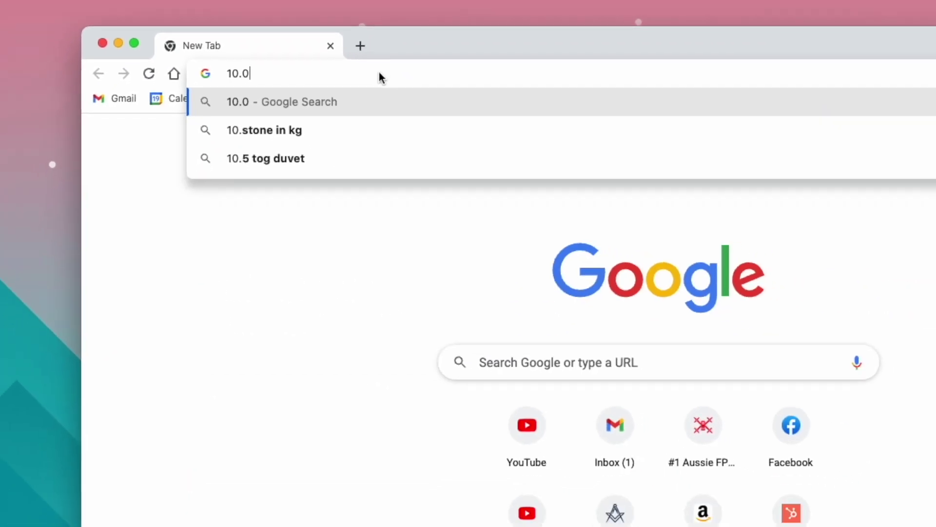
pyautogui.press('Return')
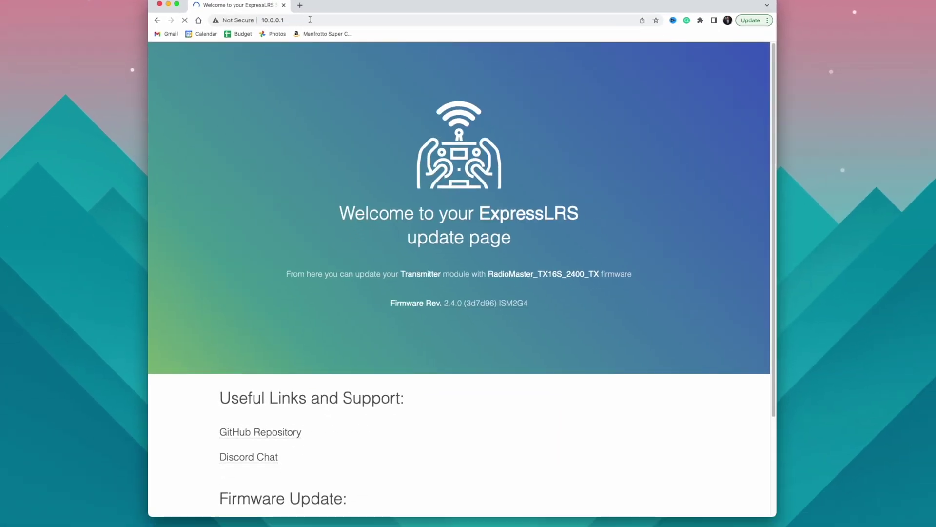
pyautogui.scroll(-5, 285, 346)
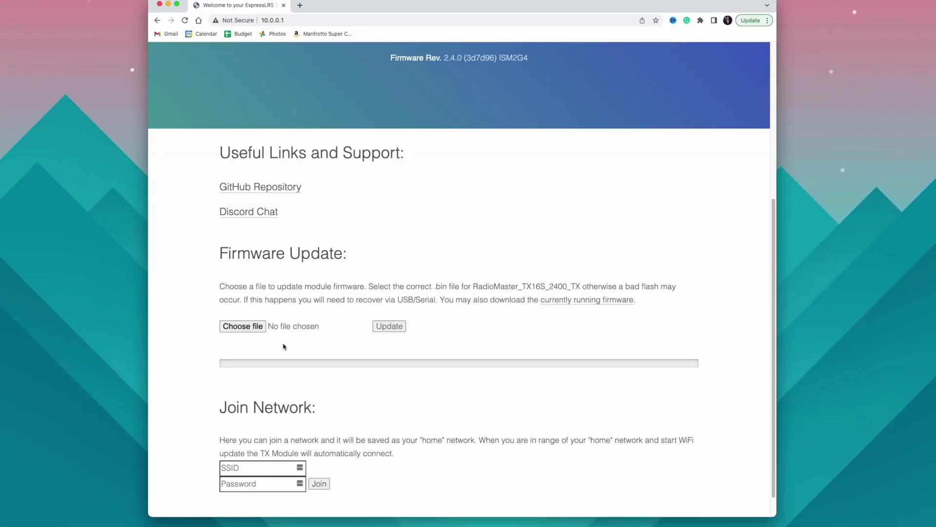
pyautogui.click(242, 325)
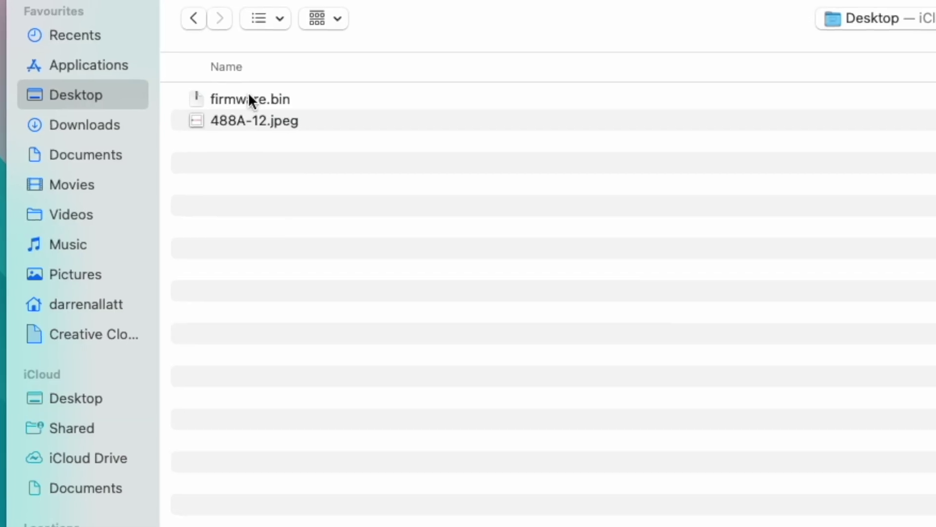
pyautogui.doubleClick(222, 121)
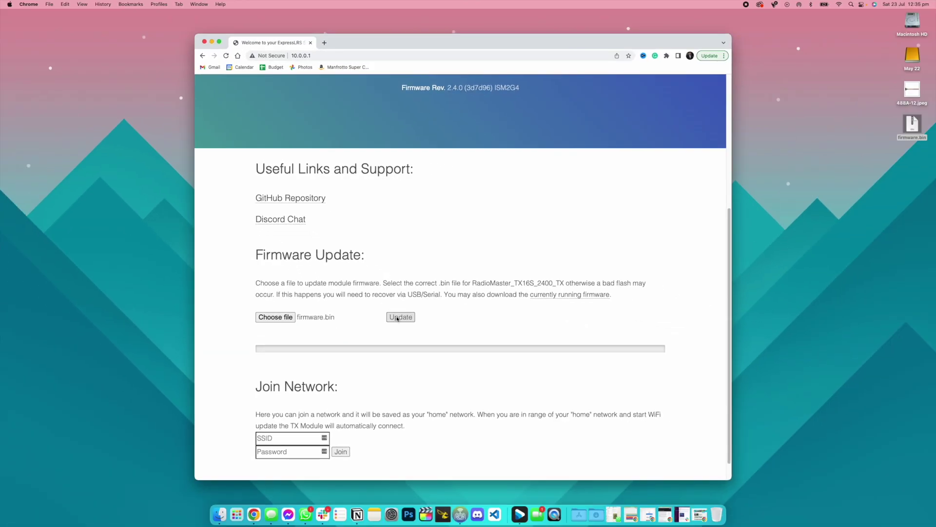
pyautogui.click(398, 317)
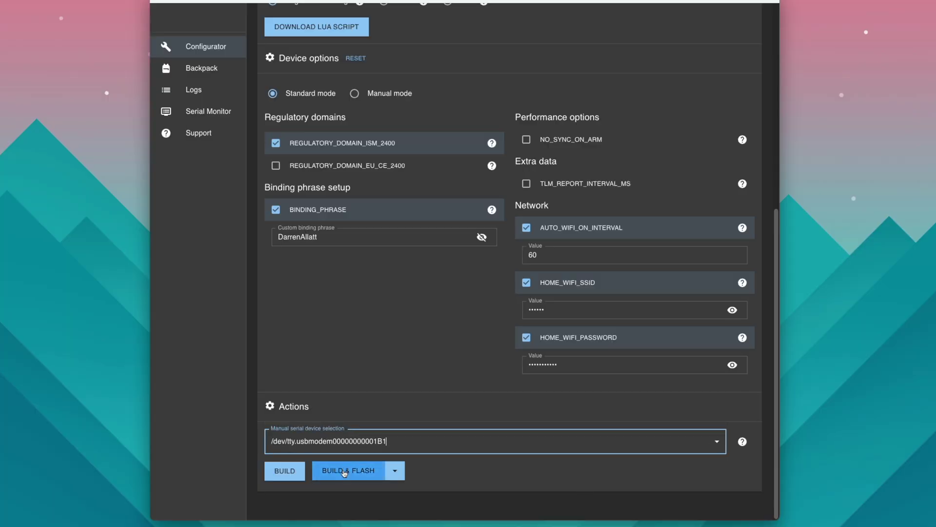
# Step: Build & flash the TX firmware over the usbmodem port, with the radio set to USB Serial
pyautogui.click(345, 471)
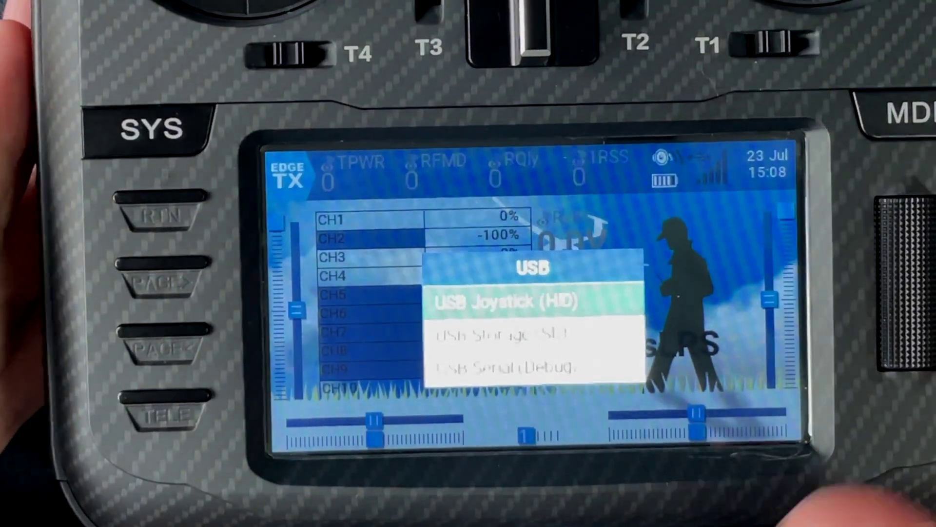
pyautogui.scroll(-2, 902, 285)
pyautogui.press('Return')
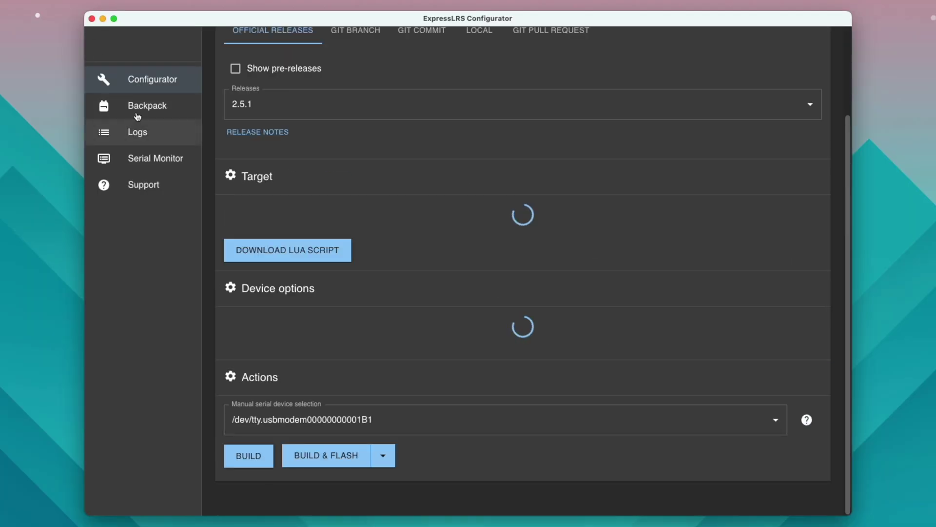
# Step: In Backpack settings, set device category TX and device RadioMaster TX16S Backpack
pyautogui.click(138, 116)
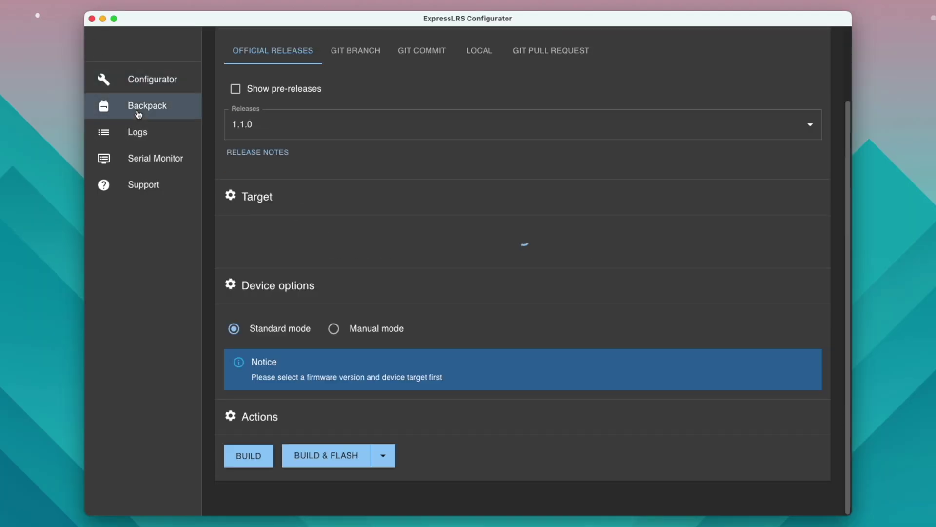
pyautogui.scroll(1, 297, 190)
pyautogui.scroll(-3, 278, 98)
pyautogui.click(283, 193)
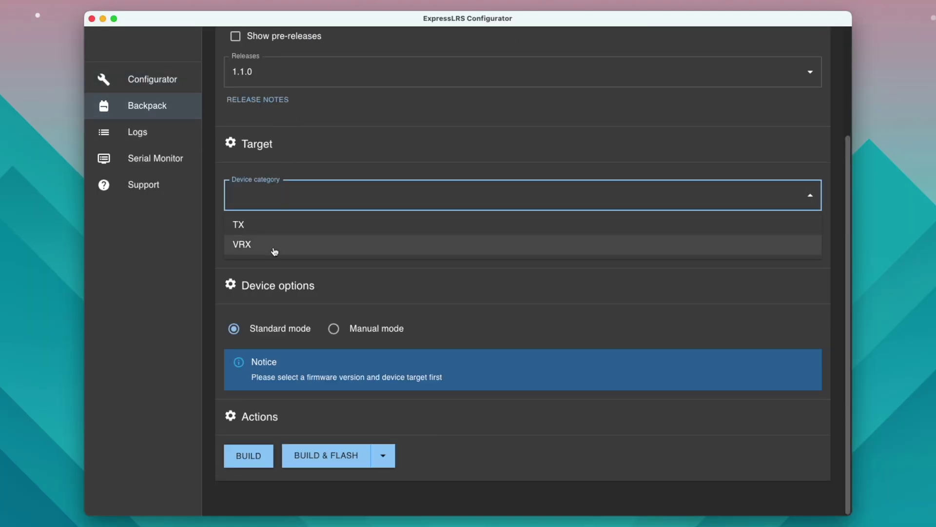
pyautogui.click(269, 223)
pyautogui.click(268, 235)
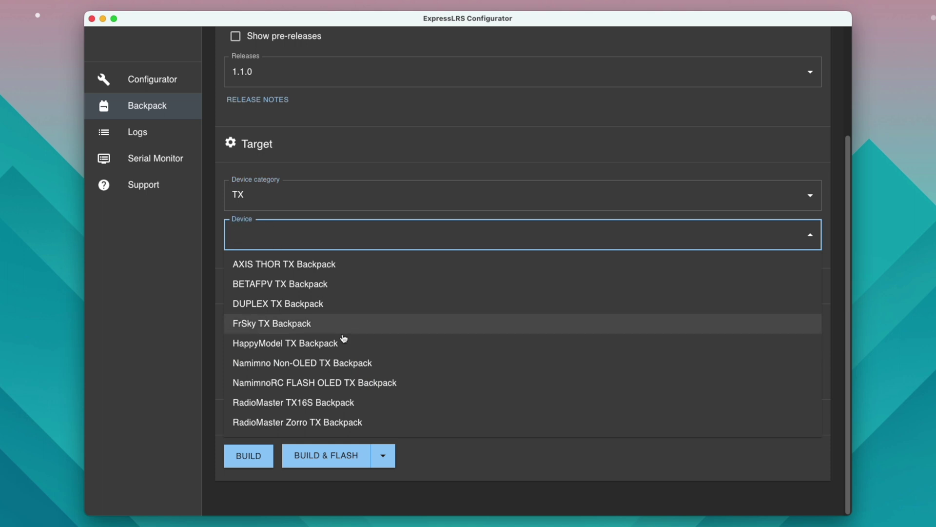
pyautogui.click(311, 406)
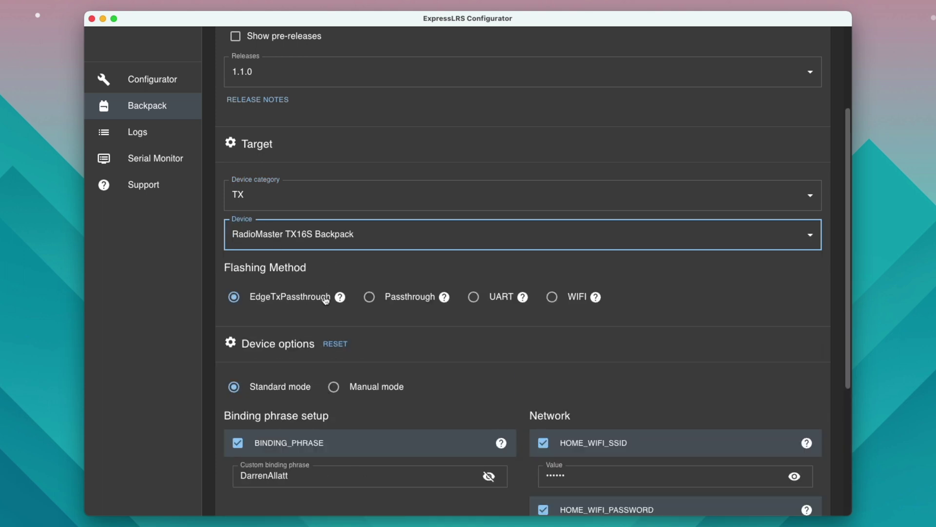
# Step: Select the radio's usbmodem serial port and build & flash backpack 1.1.0
pyautogui.moveTo(341, 301)
pyautogui.moveTo(446, 301)
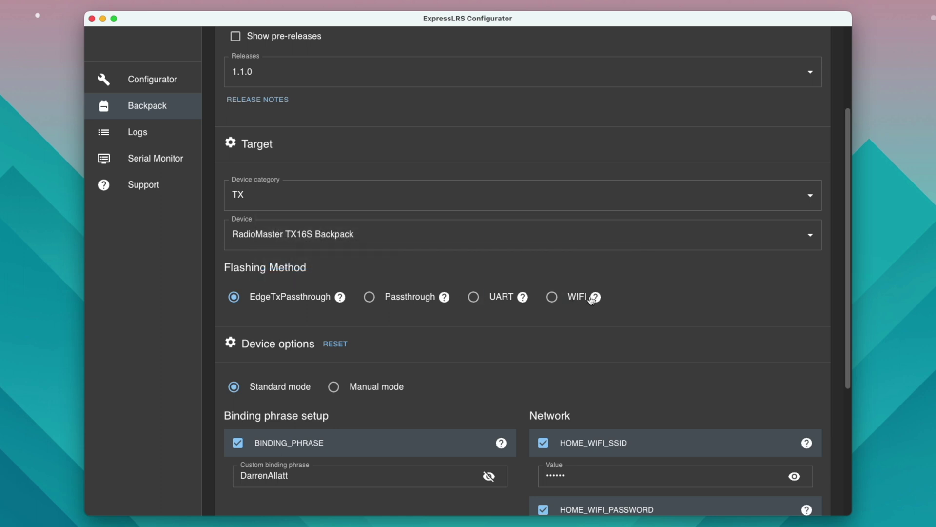
pyautogui.moveTo(593, 299)
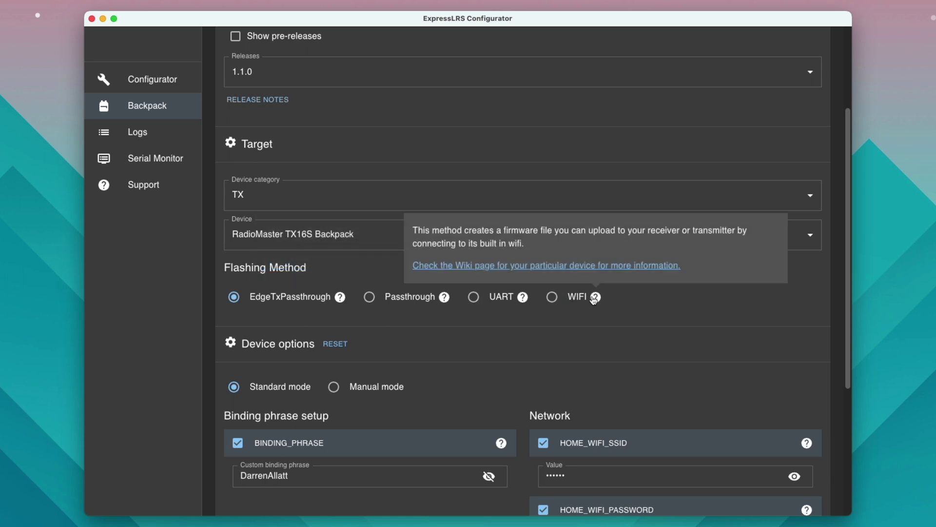
pyautogui.scroll(-5, 433, 330)
pyautogui.click(341, 419)
pyautogui.click(292, 390)
pyautogui.click(310, 455)
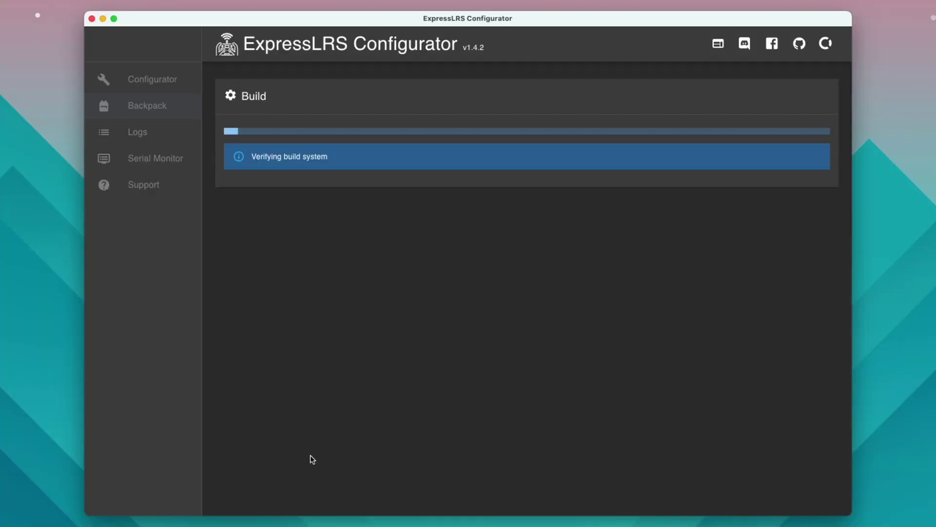
pyautogui.scroll(-3, 318, 416)
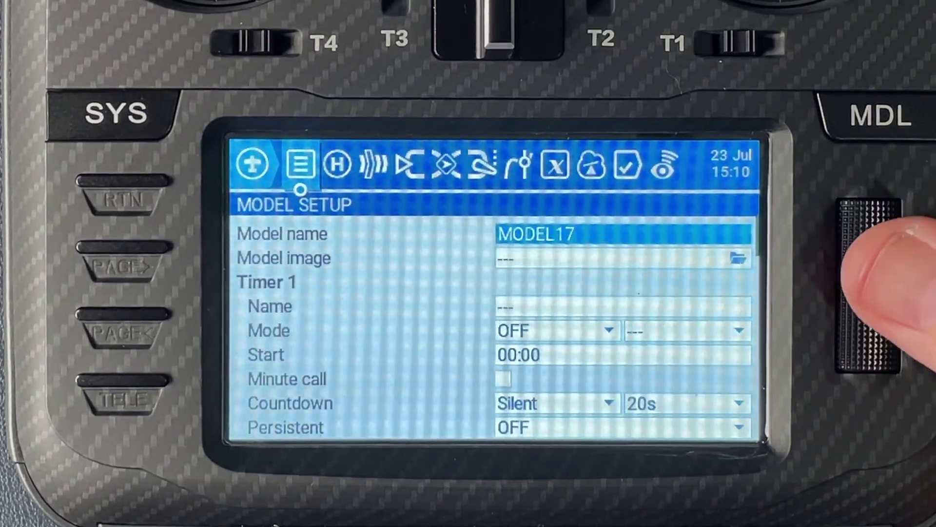
# Step: Set MODEL17's Internal RF mode to CRSF, check Trainer Mode, then page to Inputs and Mixes
pyautogui.scroll(1, 495, 327)
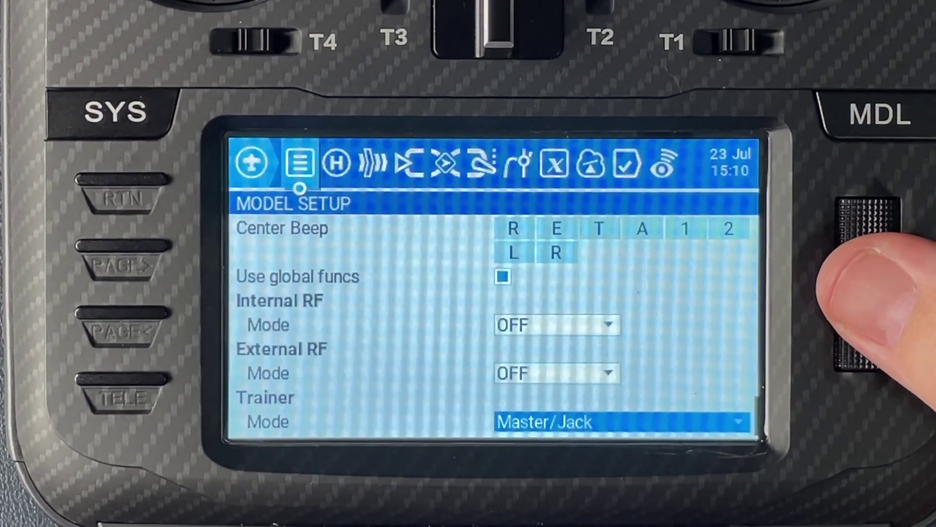
pyautogui.scroll(2, 556, 374)
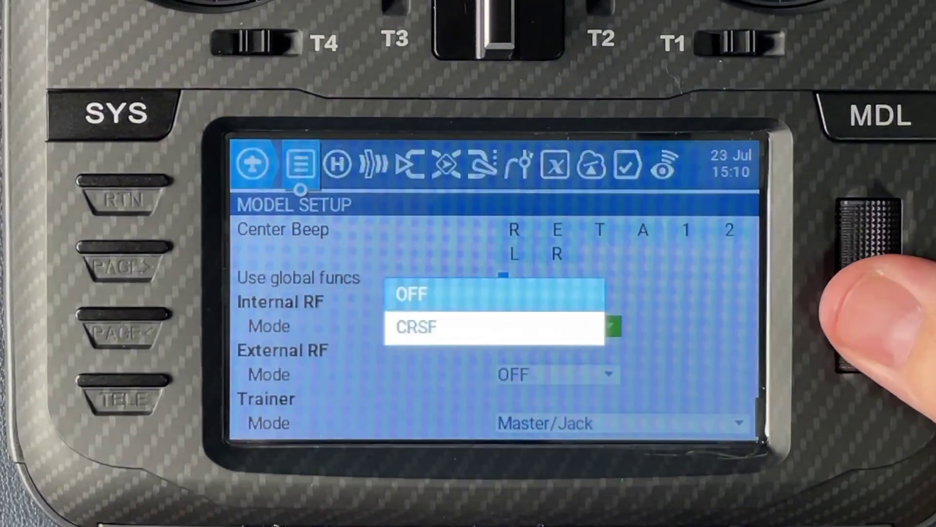
pyautogui.press('Return')
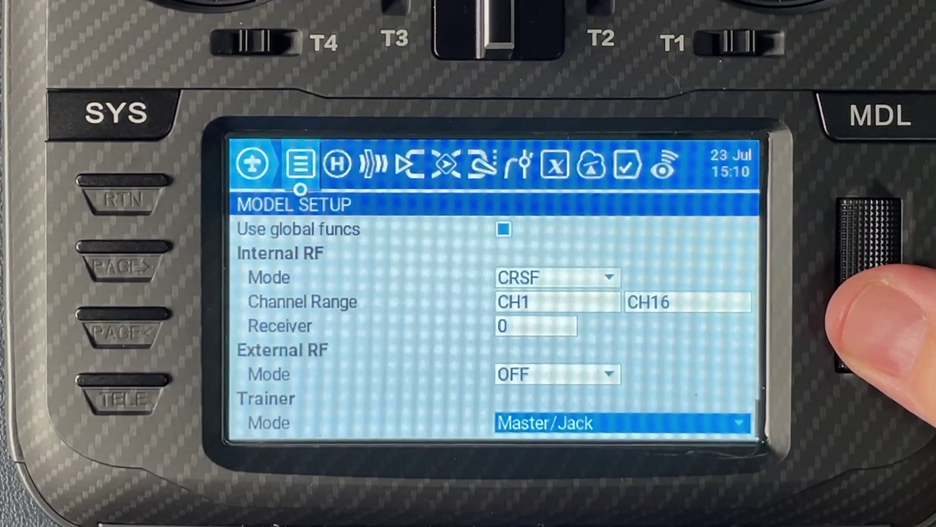
pyautogui.press('Return')
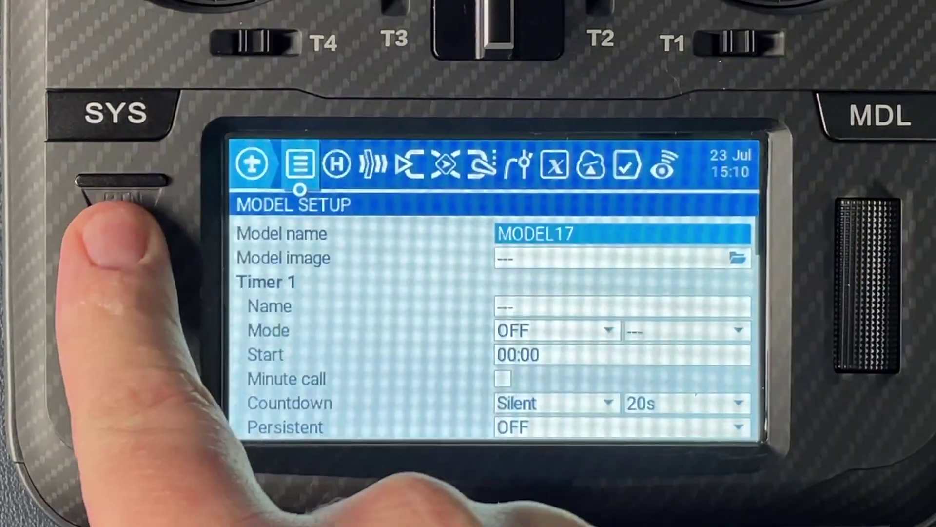
pyautogui.press('pagedown')
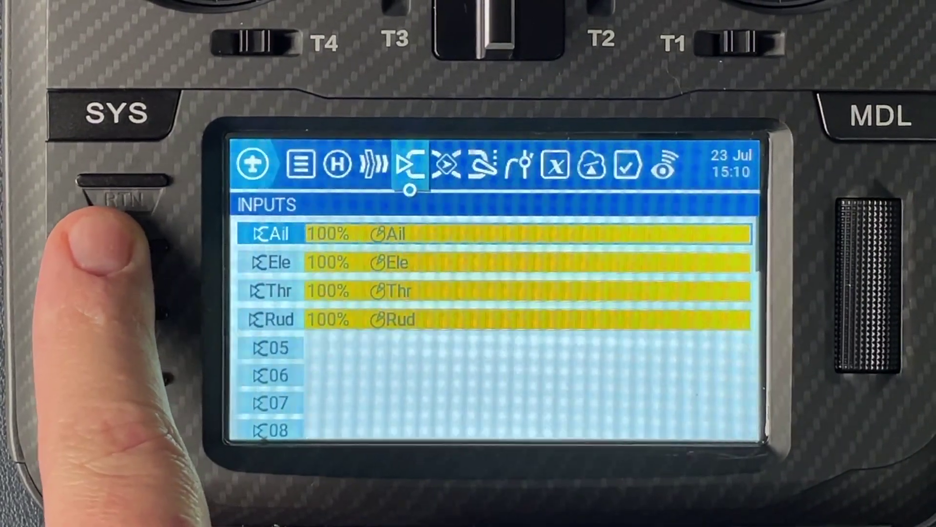
pyautogui.scroll(-4, 868, 288)
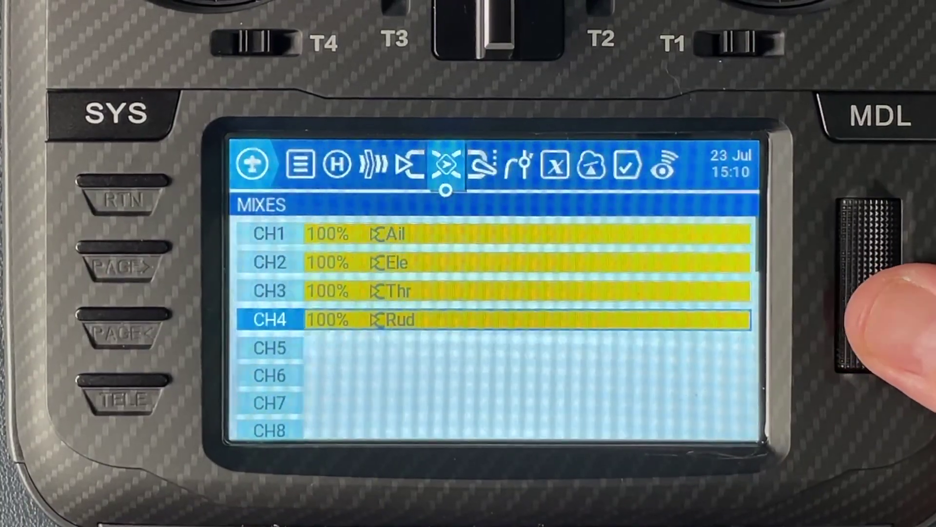